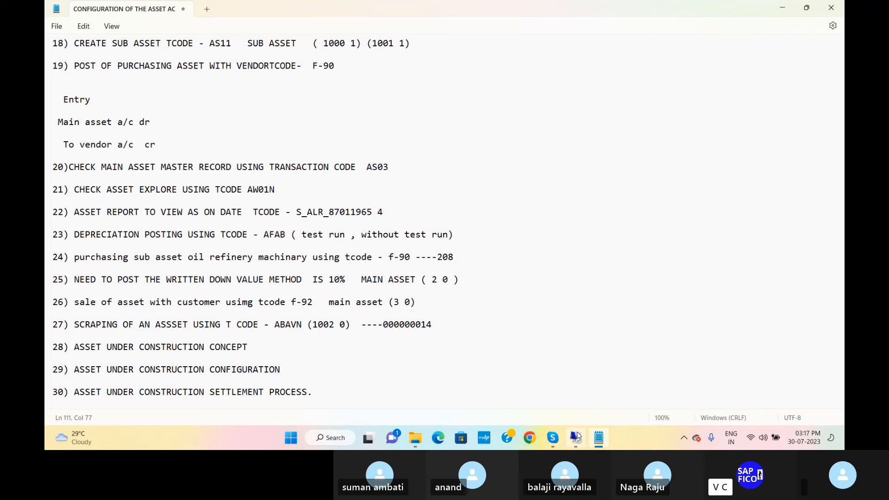
- Switch to the SAP remote session and open the Asset Explorer with transaction AW01N
left_click(577, 436)
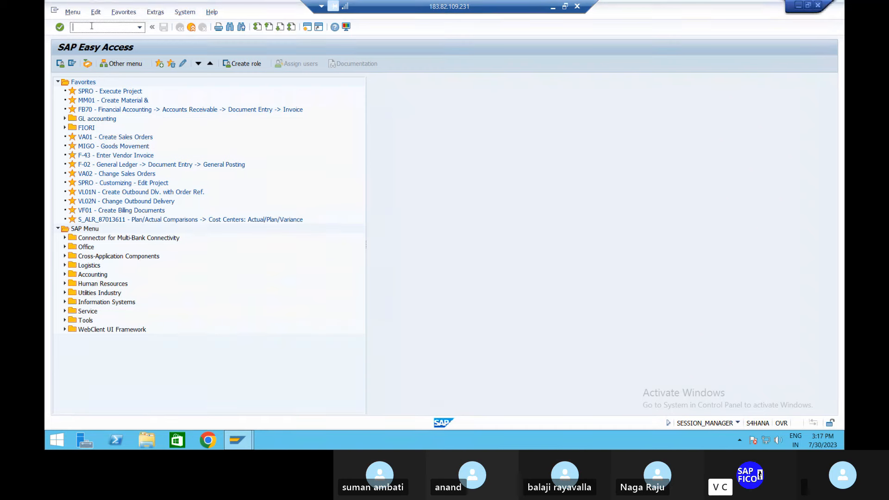
type("/NAW01N")
key("Return")
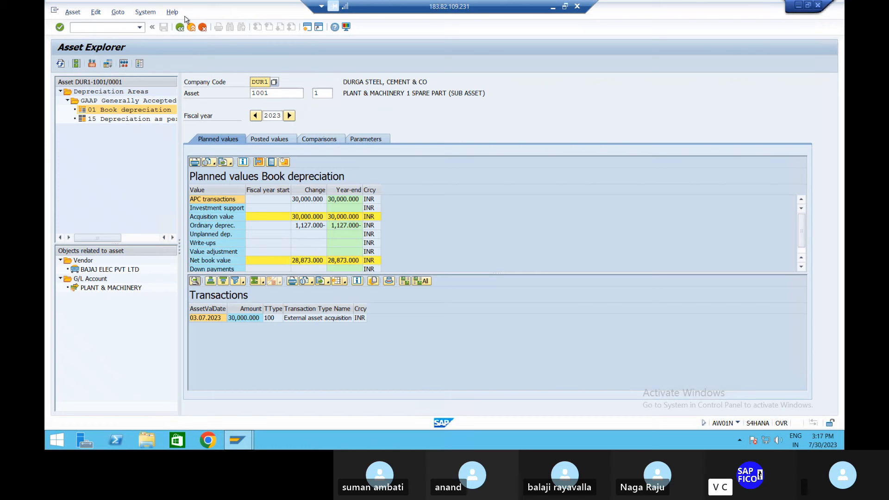
- Display asset 1001 with sub-number 0 and view its posted book depreciation values
left_click(324, 94)
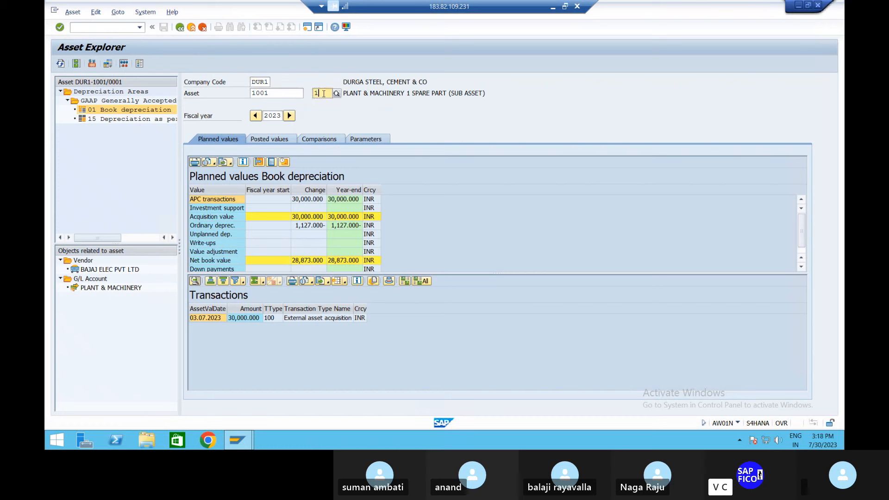
key("BackSpace")
type("0")
key("Return")
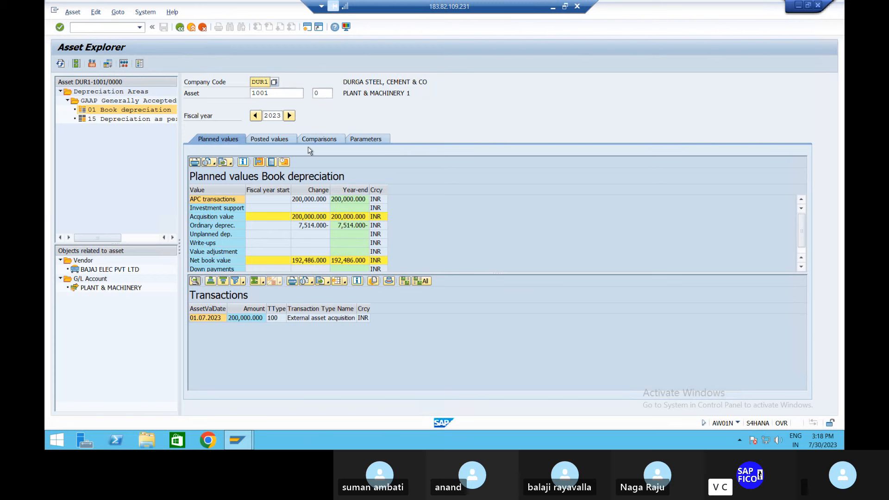
left_click(286, 138)
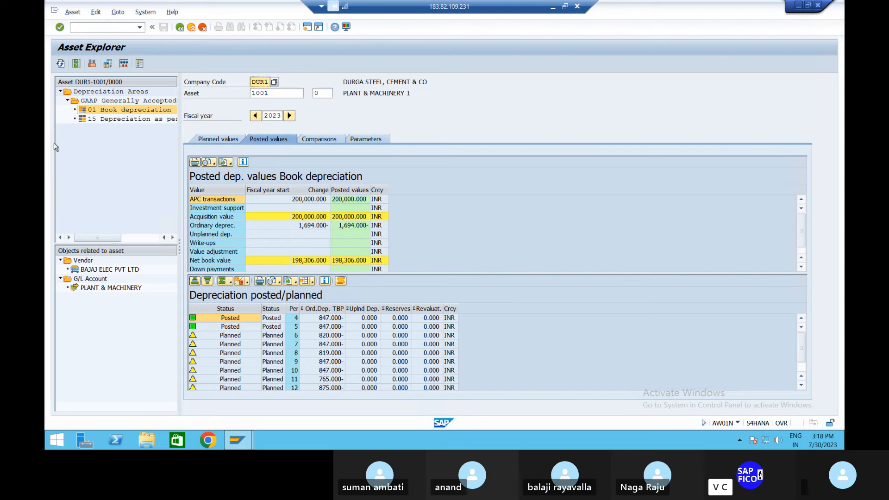
- Return to the Notepad configuration notes and look up the transaction code for selling an asset to a customer
left_click(121, 28)
left_click(554, 6)
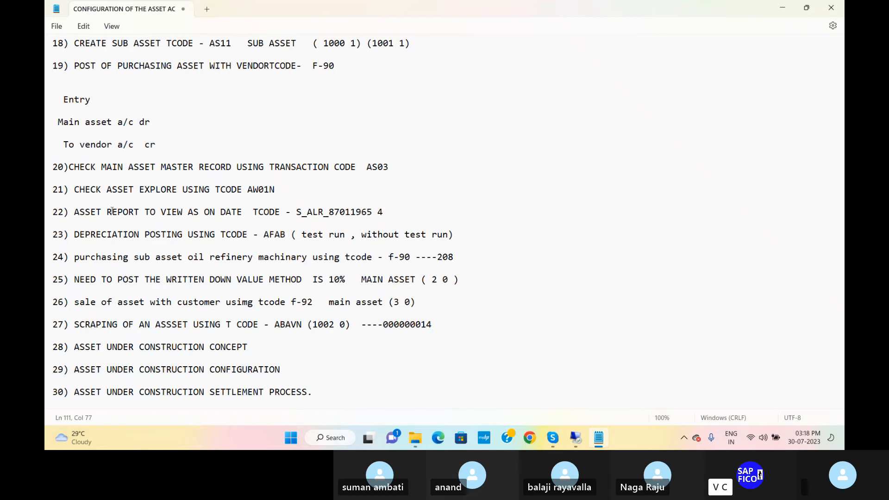
scroll(194, 170, "up", 2)
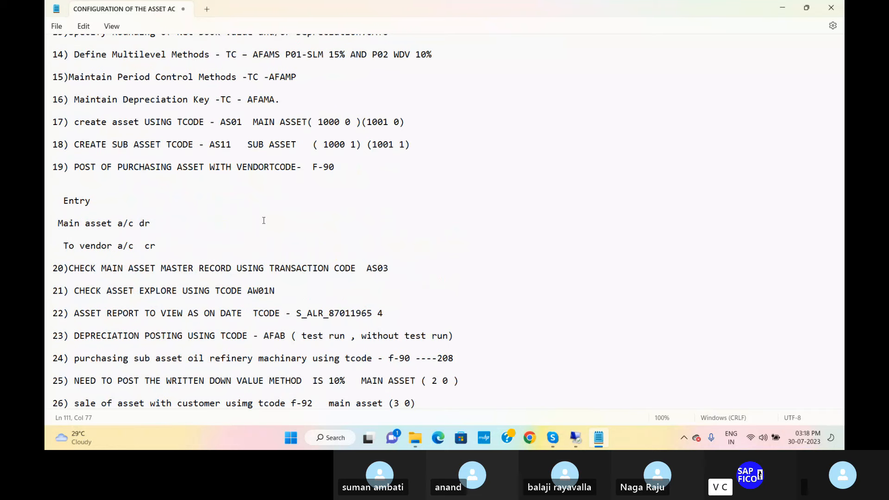
scroll(343, 313, "down", 2)
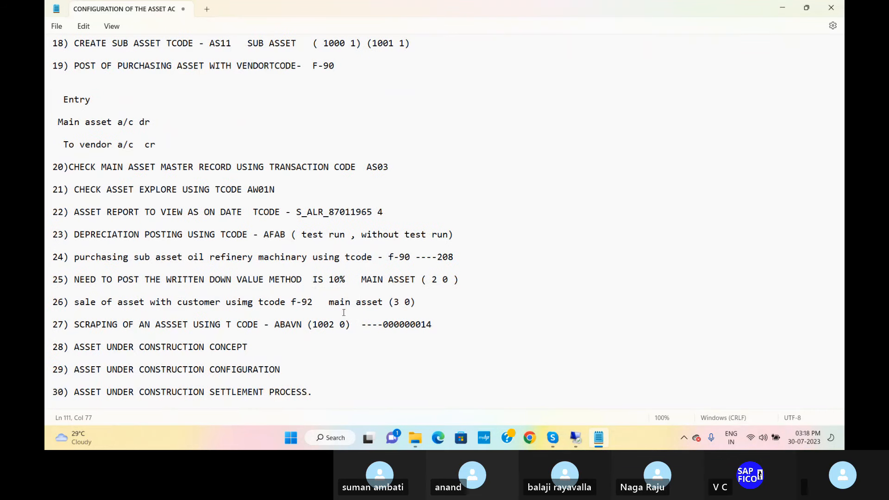
left_click(335, 310)
left_click(295, 302)
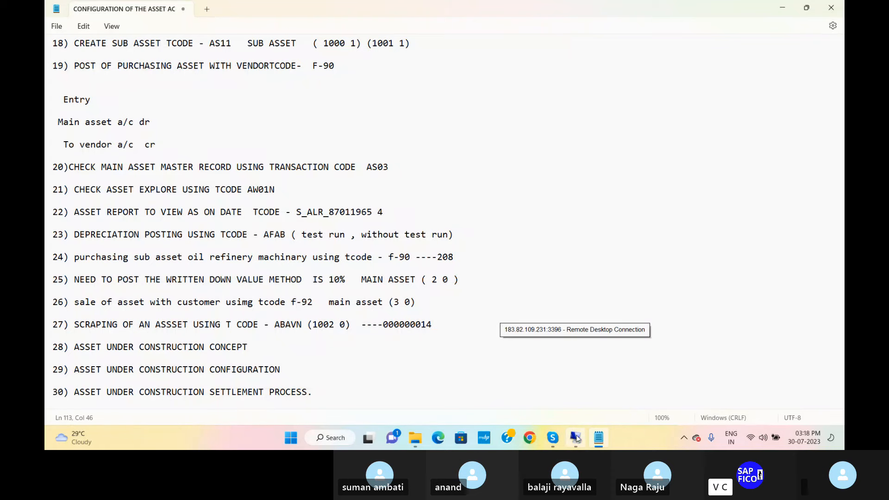
- Switch back to the SAP session and open transaction F-92 for asset retirement by sale with customer
left_click(576, 438)
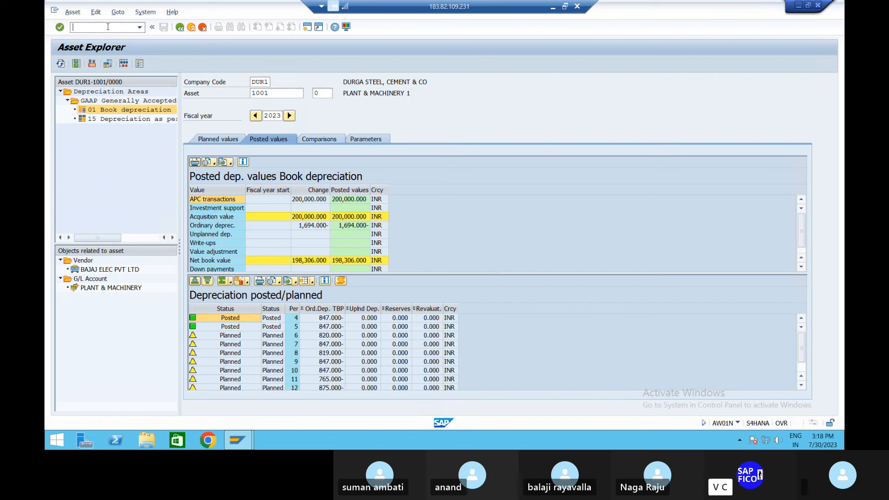
type("/NF-")
type("22")
key("Return")
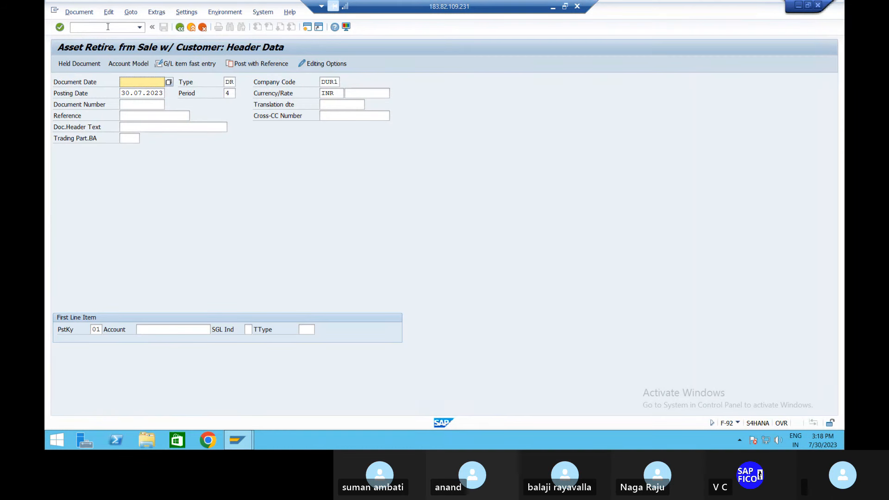
- Fill in the document header with document date 30.07.2023 and header text SALE OF ASSET
type("30.")
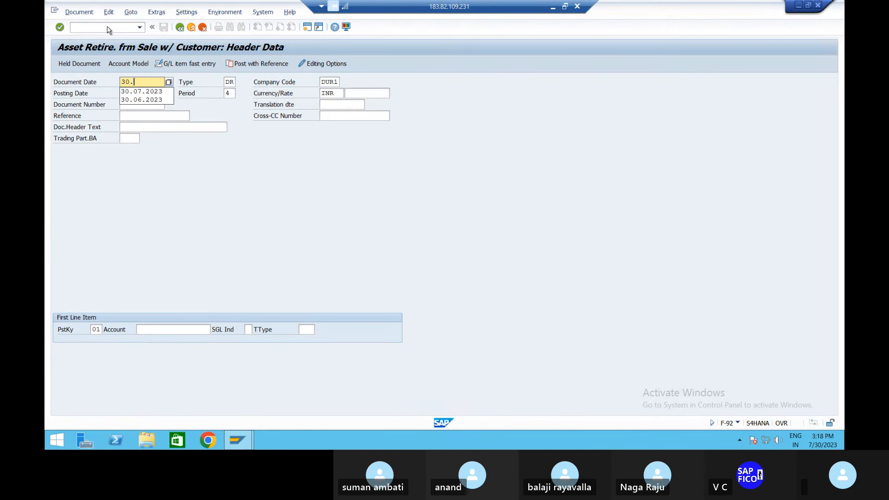
type("07.2023")
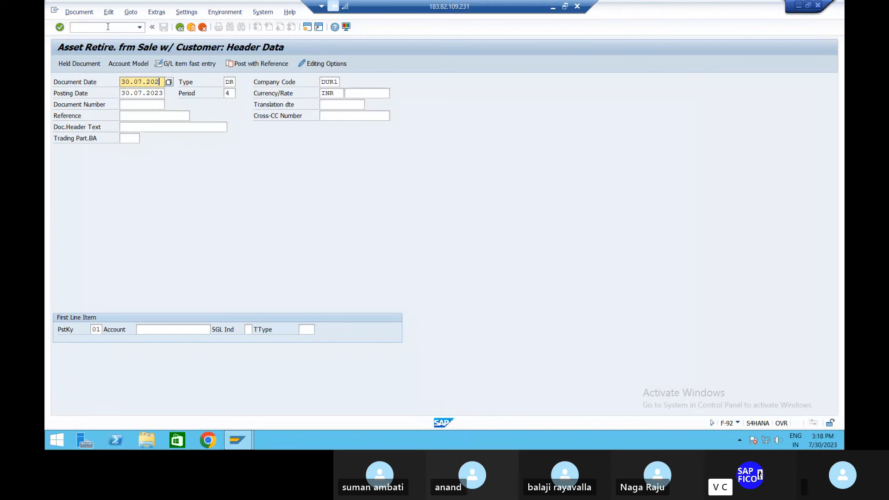
left_click(144, 126)
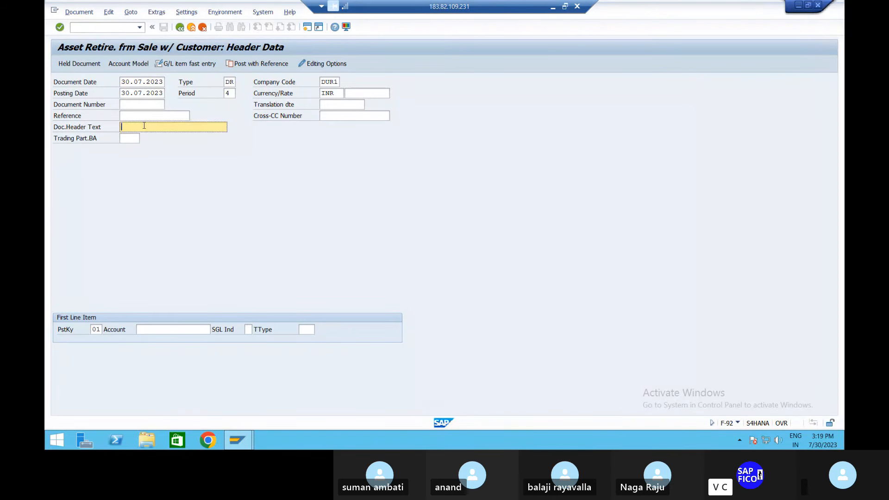
type("SALE OF ASSET")
- Search customers in country IN, choose KING CEMENTS &CO as the first line item's account, and continue to the customer item
left_click(147, 328)
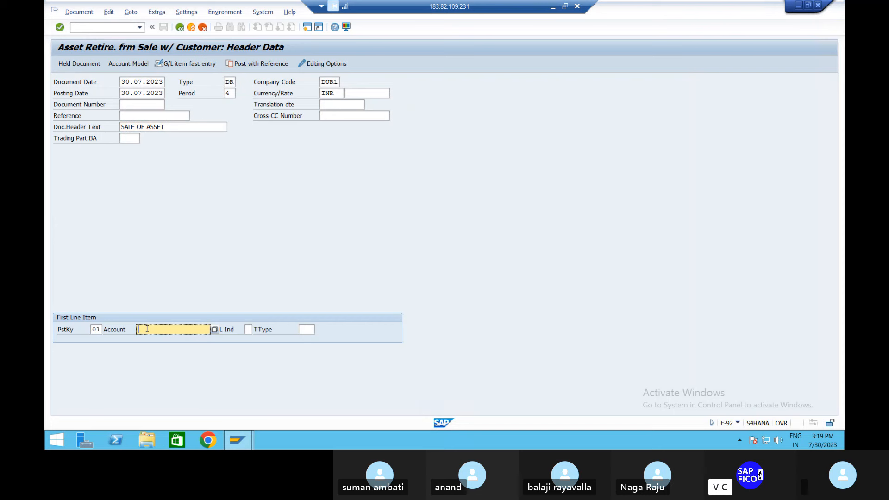
left_click(215, 331)
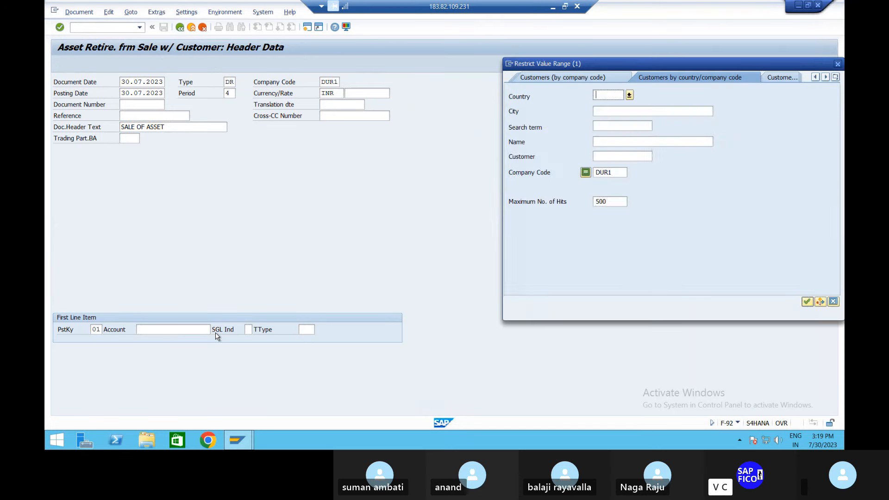
type("IN")
key("Return")
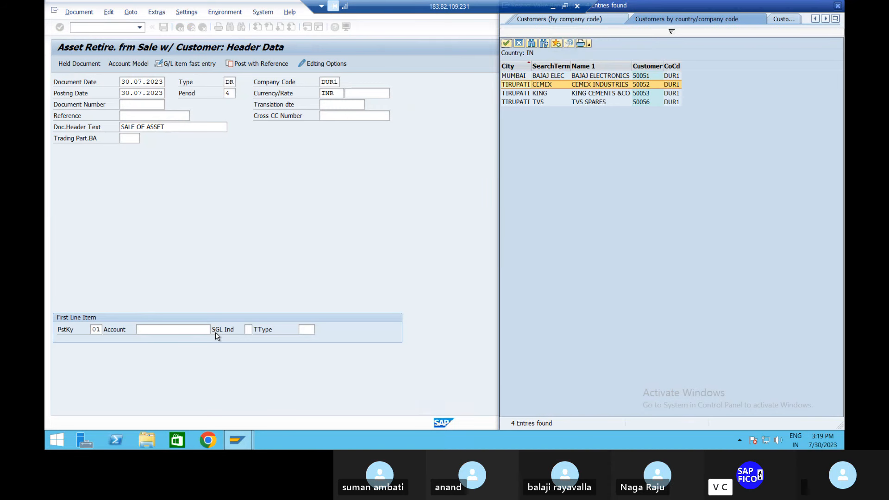
key("Down")
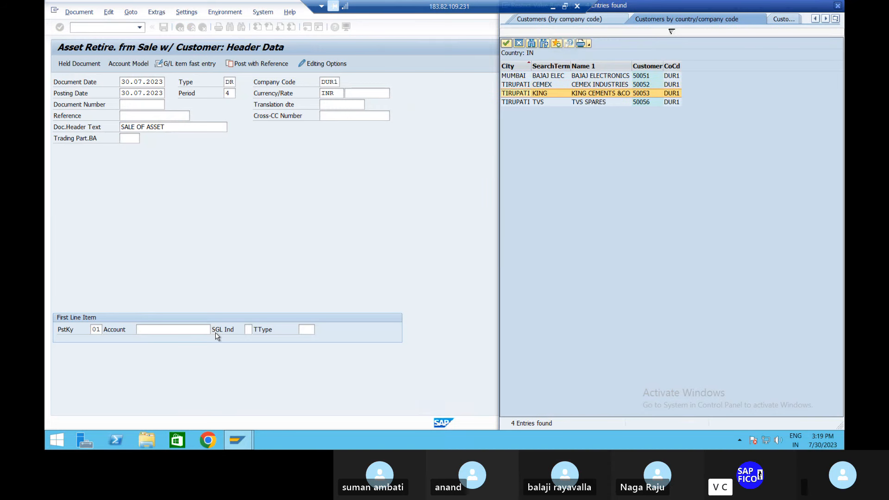
key("Down")
key("Up")
key("Return")
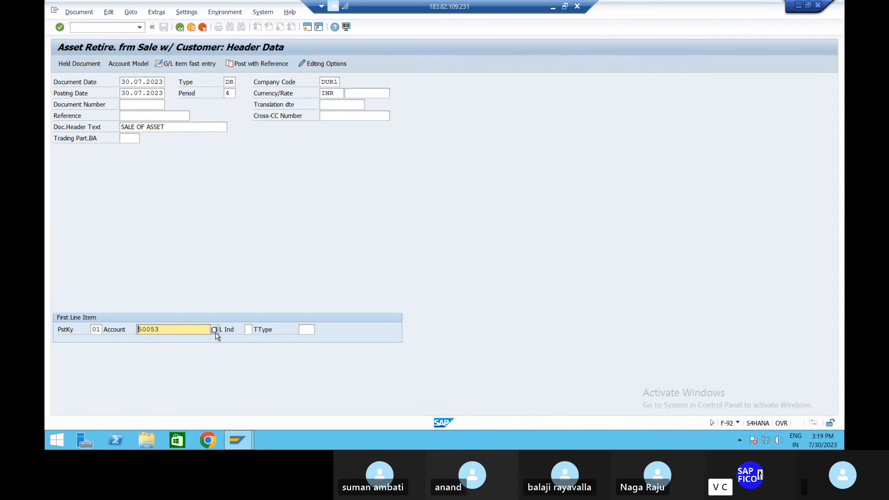
key("Return")
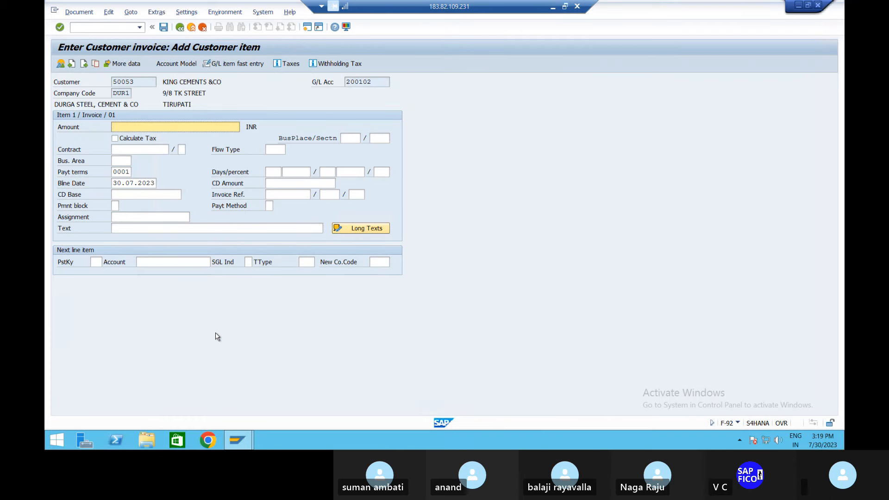
- Set the customer item's amount to 190000 INR
type("19000")
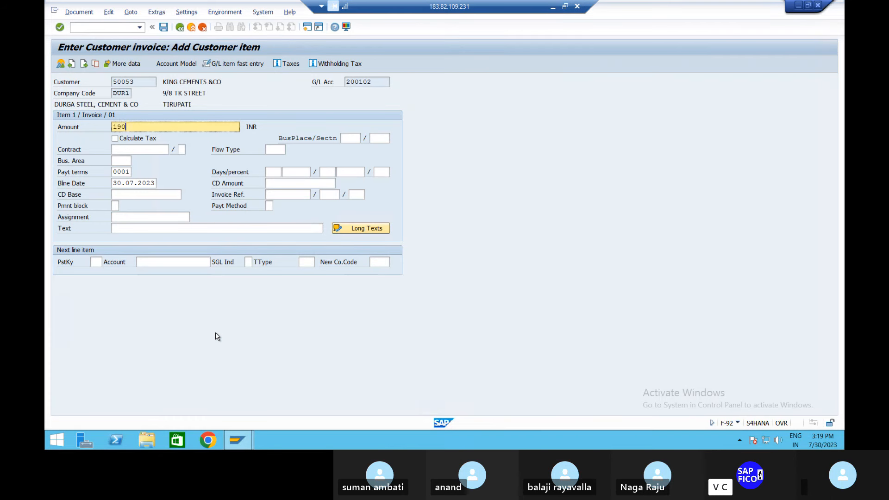
key("BackSpace")
key("BackSpace")
key("BackSpace")
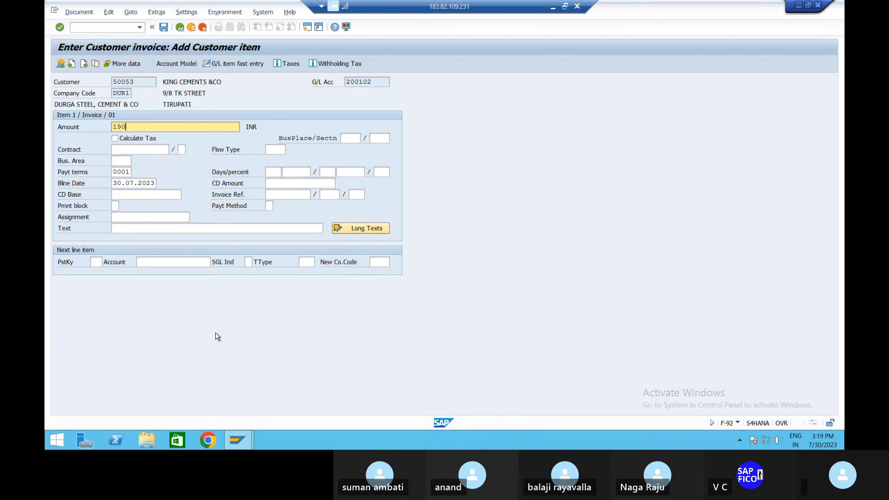
type("500")
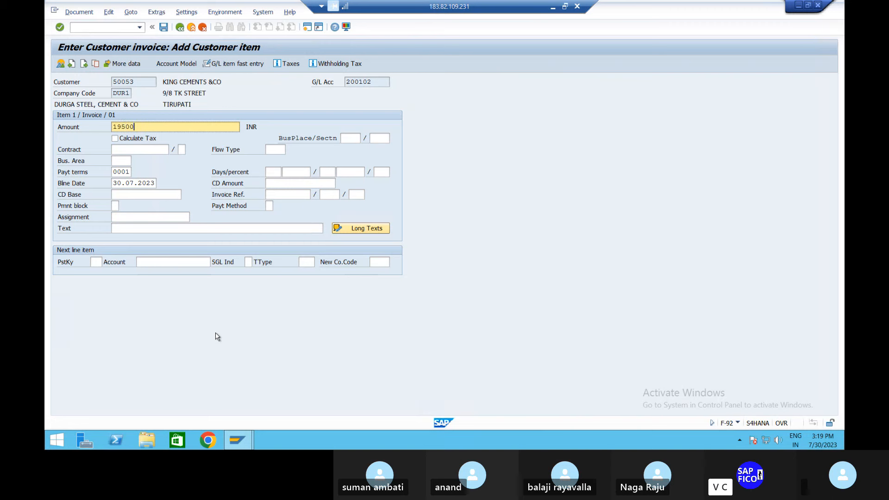
type("0")
left_click(122, 126)
type("00")
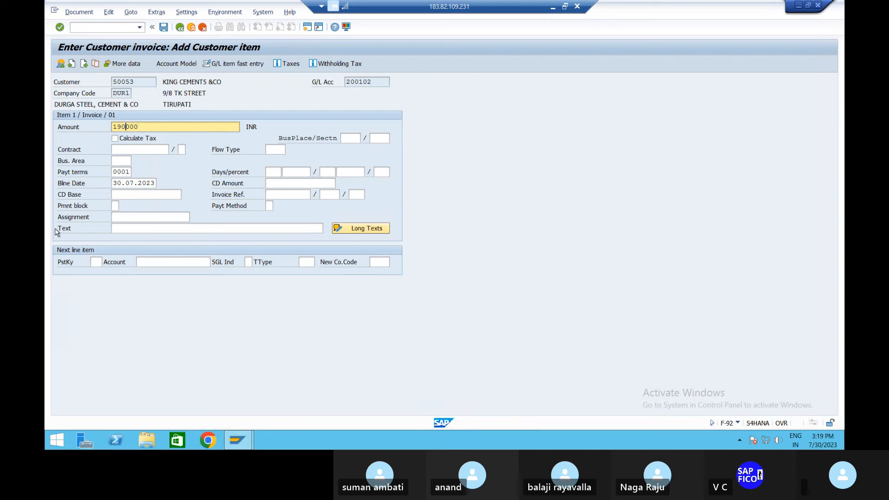
- Assign business area TIBA to the customer item and enter the text SALE OF ASSET TO THE CUSTOMER
left_click(123, 161)
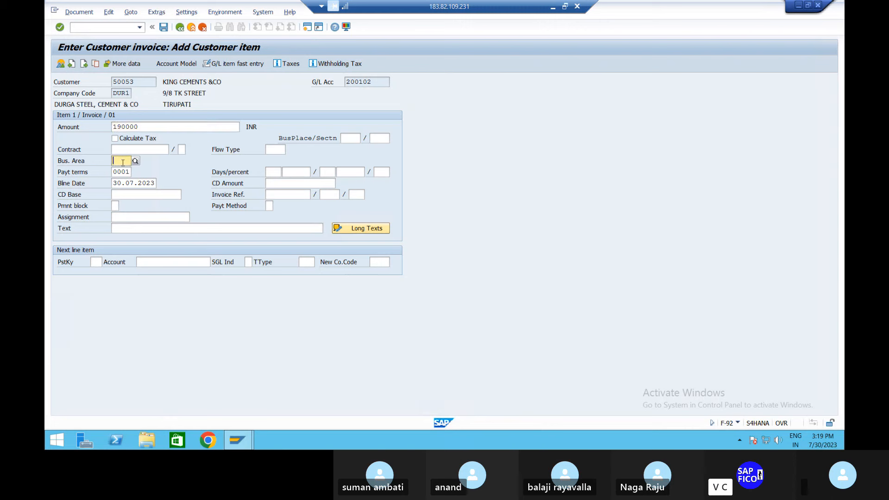
type("TIBA")
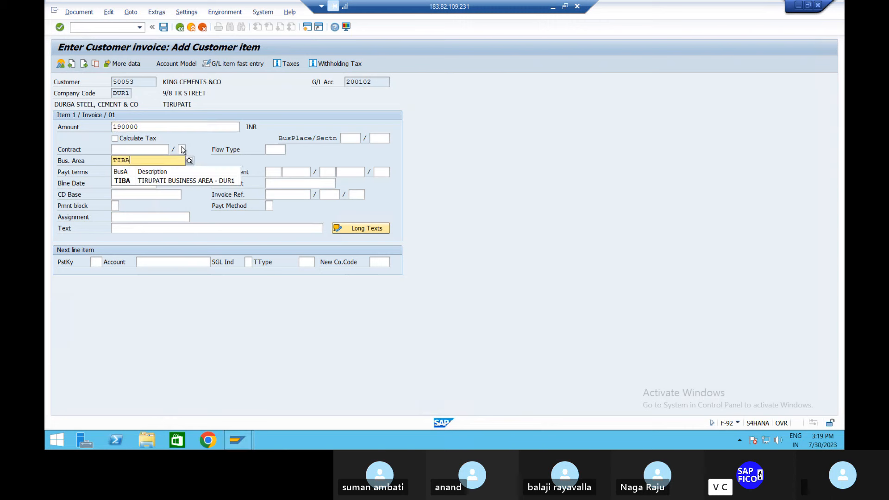
key("Return")
left_click(142, 228)
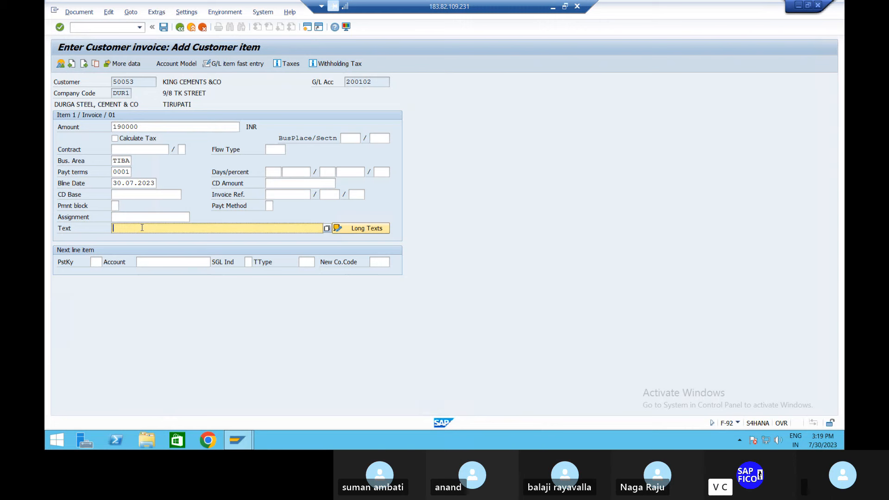
type("SALE OF ASSET TO THE CUSTOMER")
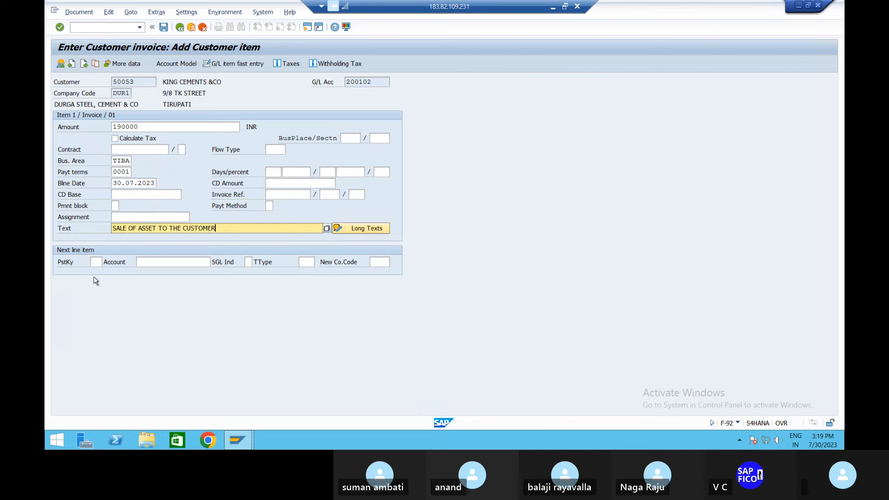
- Set the next line item's posting key to 50
left_click(97, 262)
type("71")
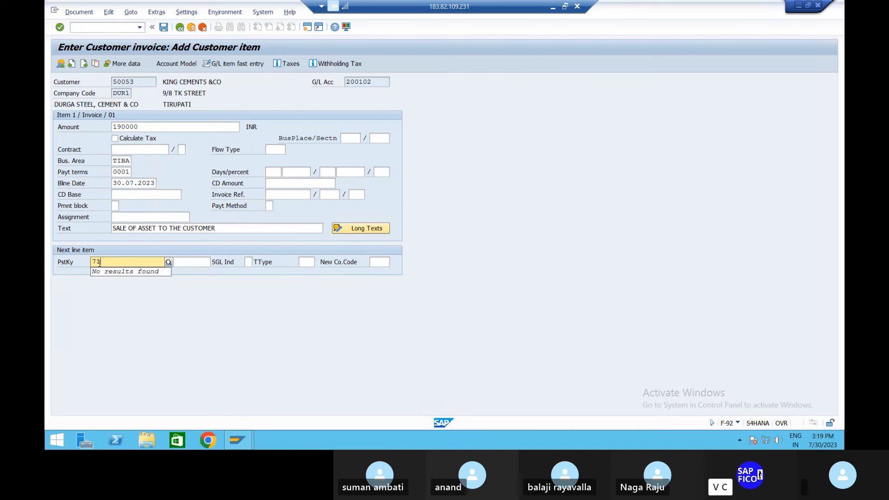
key("BackSpace")
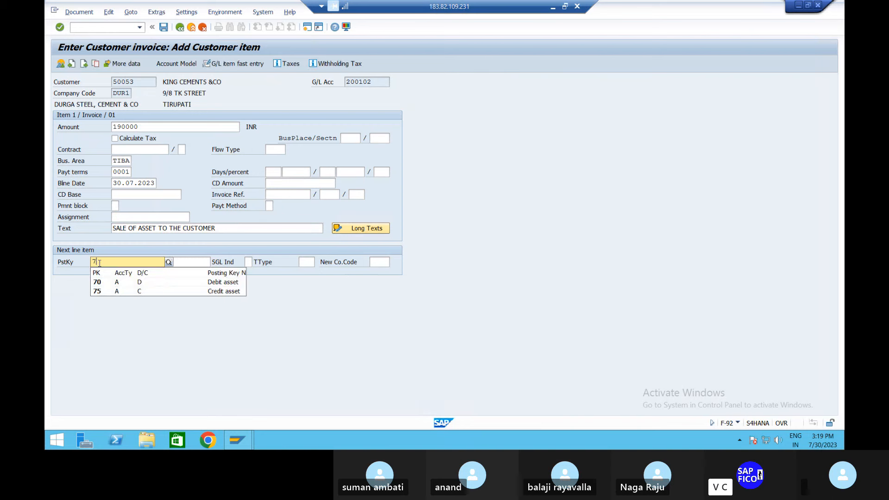
type("5")
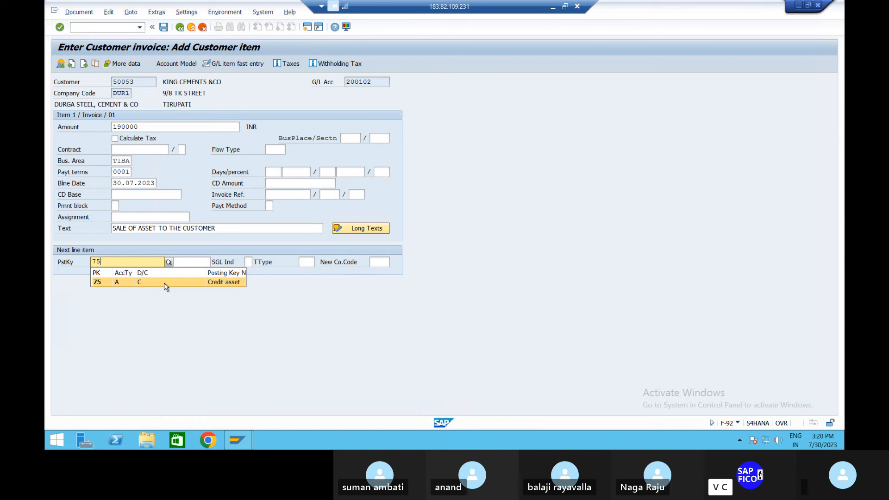
key("BackSpace")
key("BackSpace")
type("50")
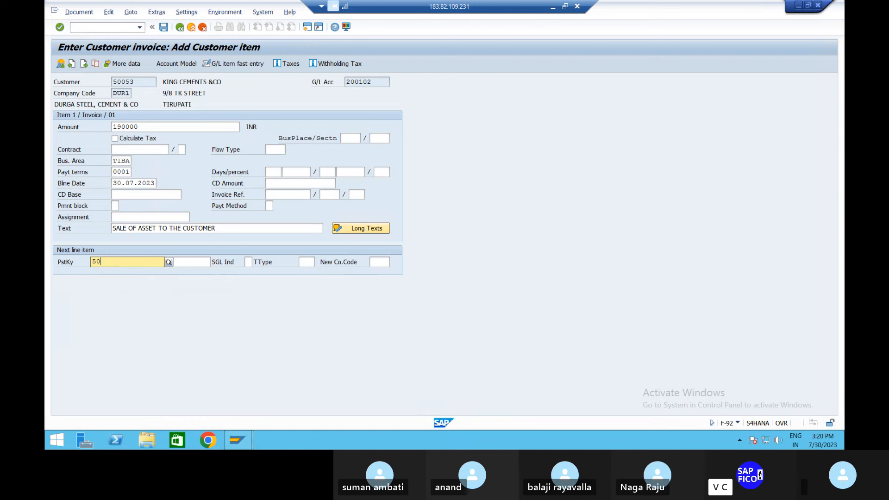
key("Tab")
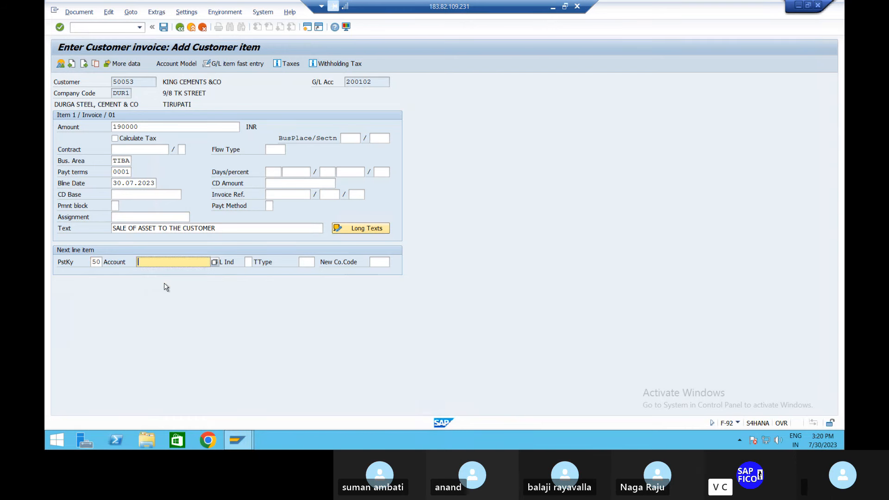
- Search the G/L accounts of company code DUR1, choose SALE OF ASSET A/C as the next item's account, and continue to that item
left_click(215, 263)
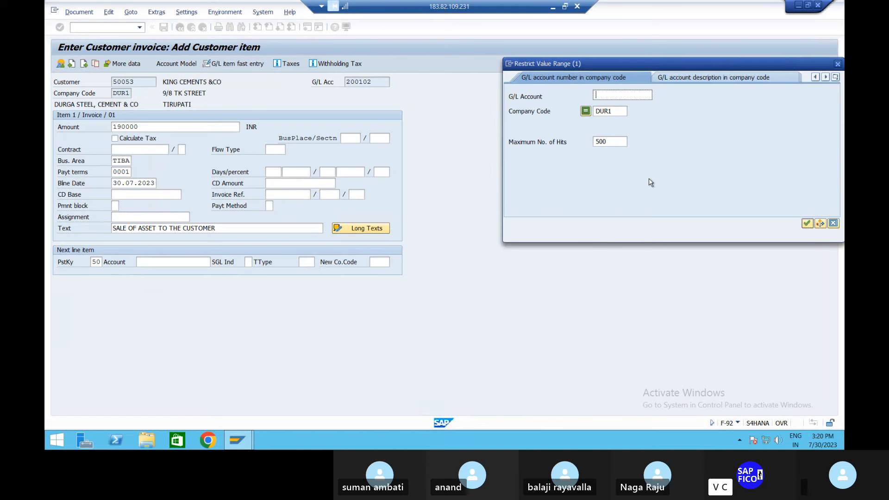
key("Return")
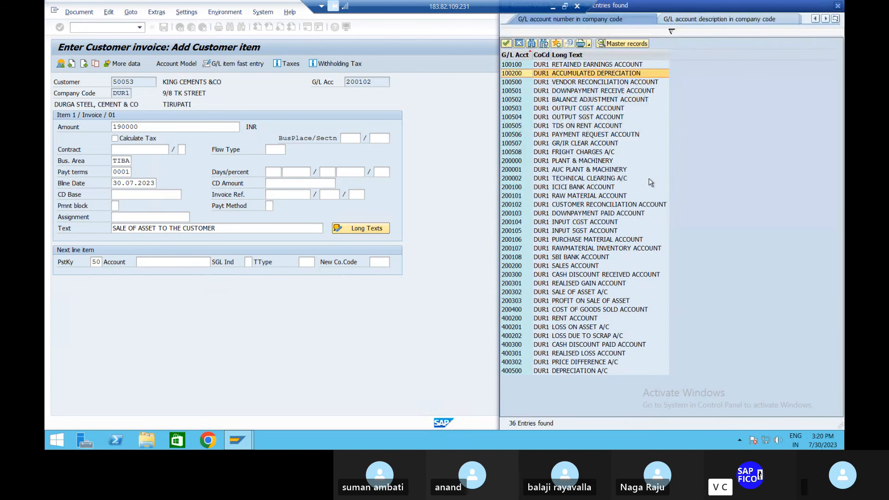
left_click(585, 162)
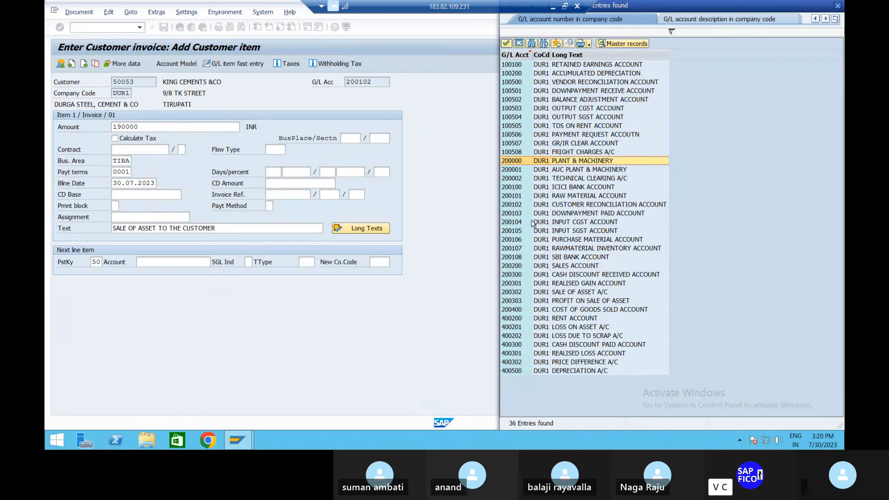
double_click(566, 295)
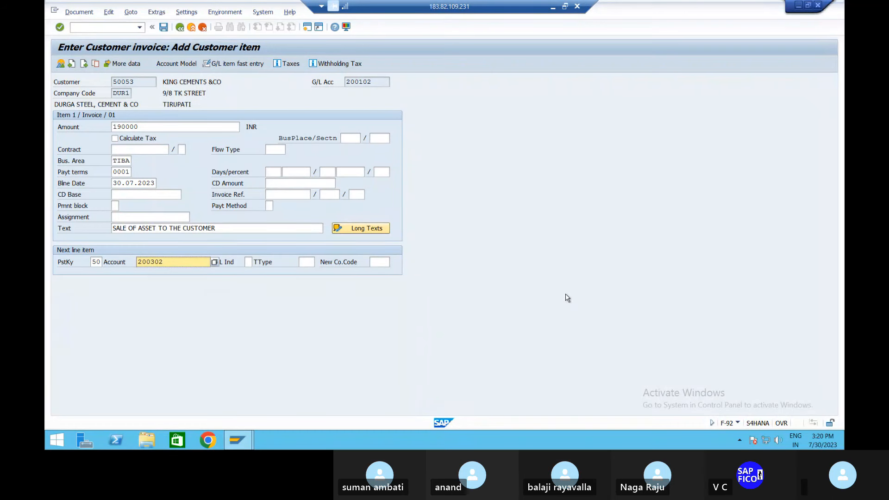
left_click(307, 262)
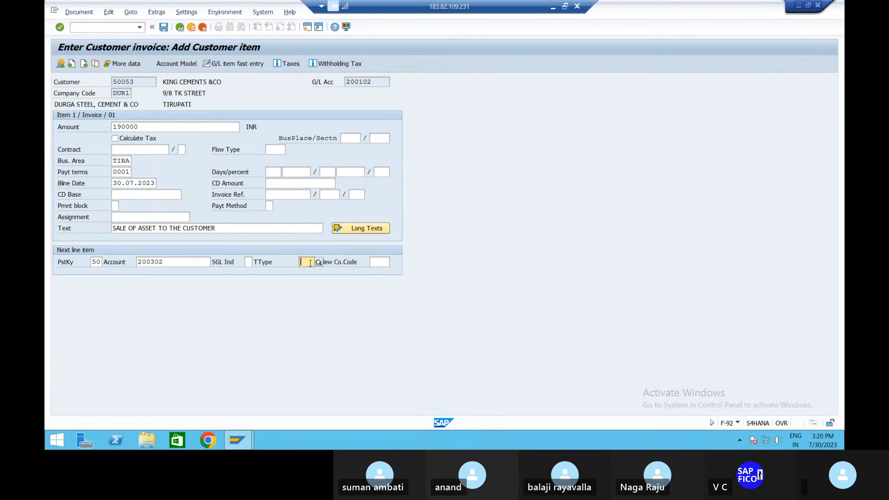
key("Return")
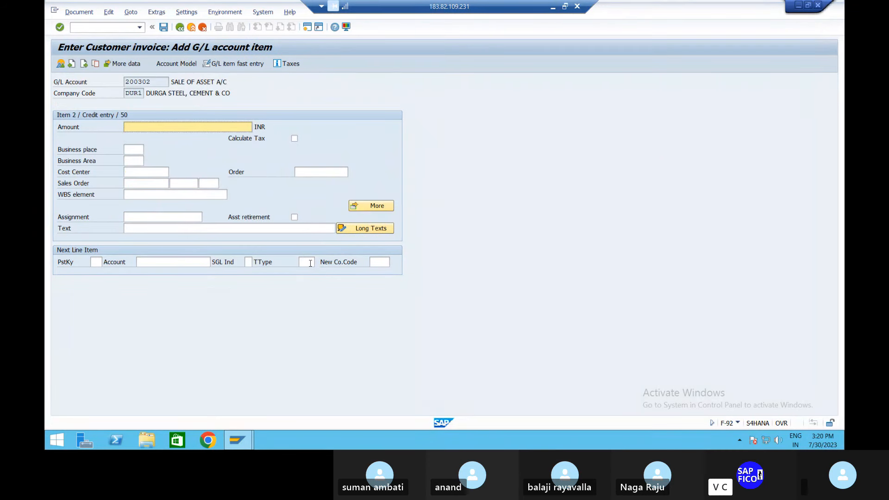
- Fill the G/L item with amount *, business area TIBA and text + to carry over the customer item's amount and text
key("Tab")
key("Tab")
key("Tab")
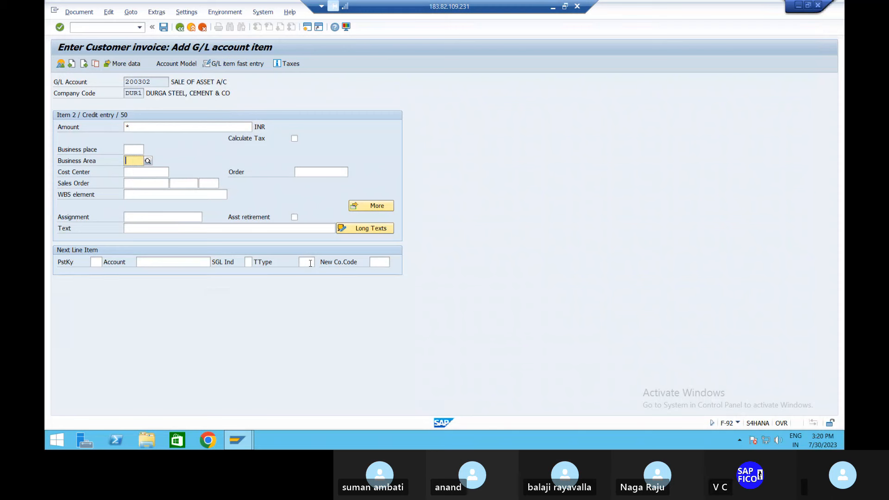
type("TIBA")
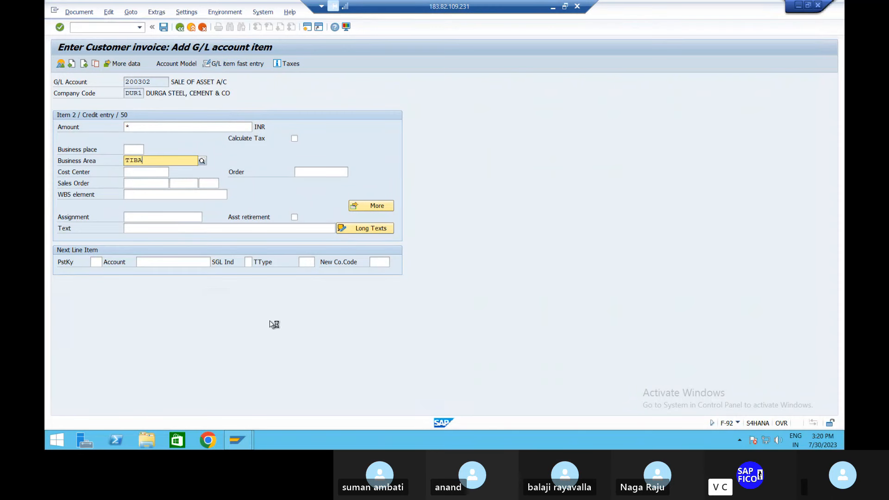
key("Return")
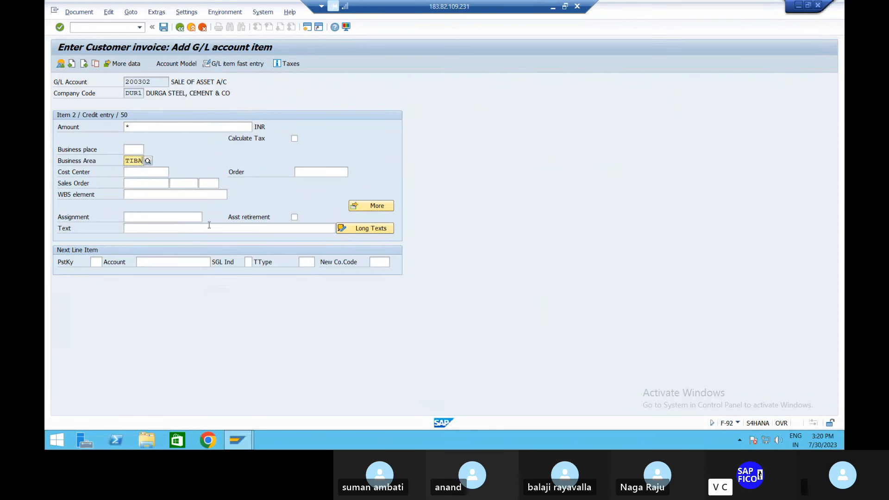
left_click(207, 227)
type("+")
key("Return")
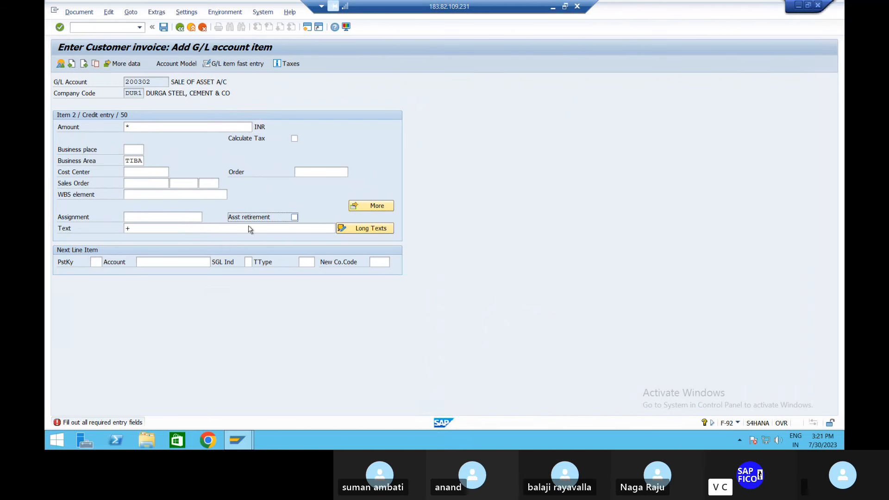
- Flag the G/L item for asset retirement and choose asset 1001, PLANT & MACHINERY 1, subnumber 0, from company code DUR1
left_click(294, 217)
key("Return")
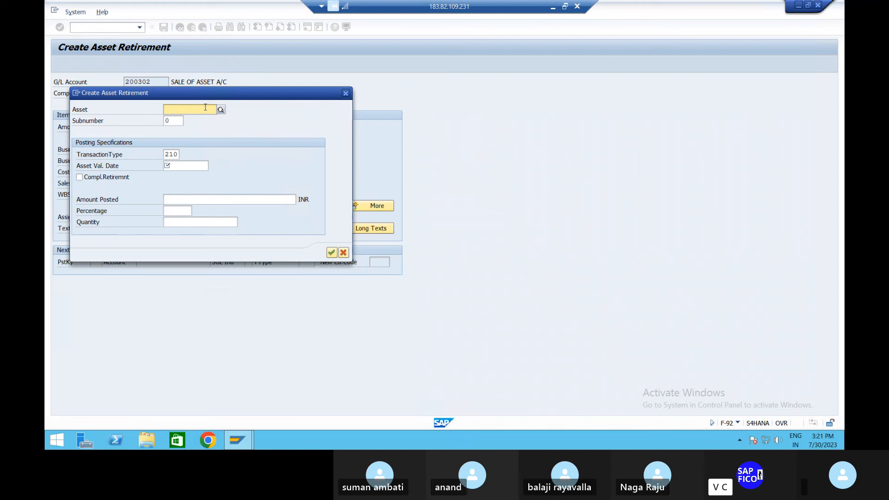
left_click(221, 109)
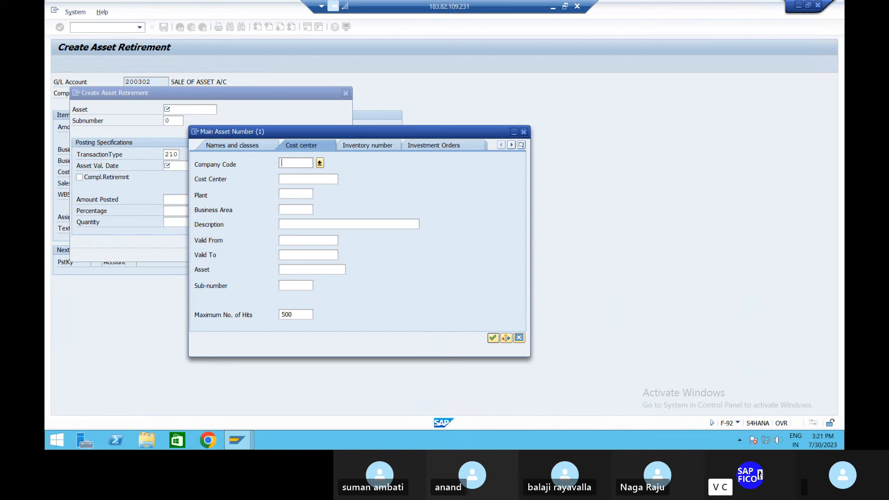
type("DUR1")
key("Return")
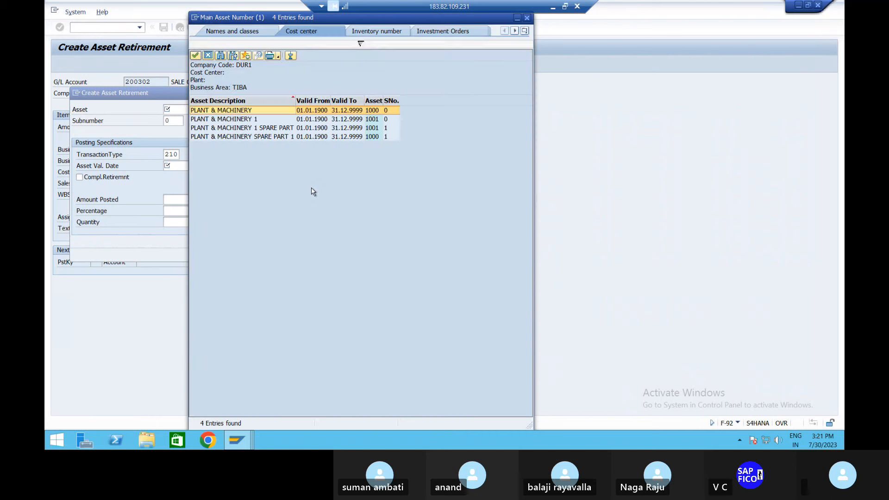
left_click(246, 120)
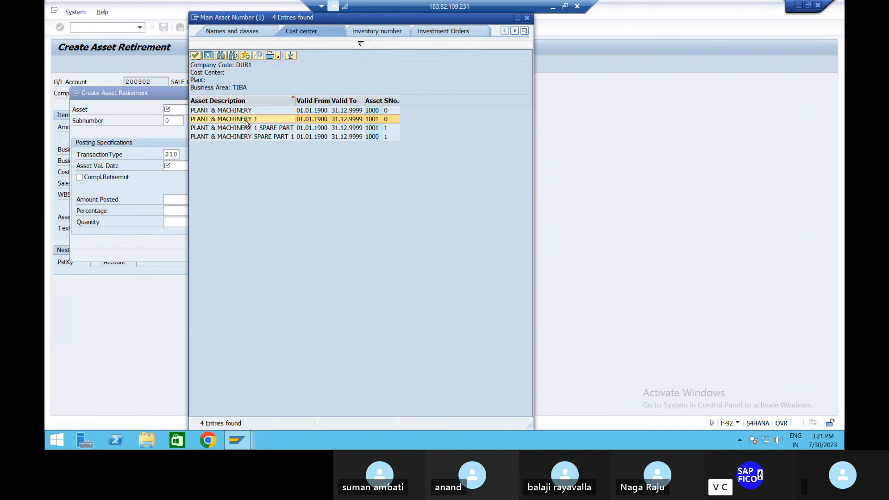
double_click(245, 121)
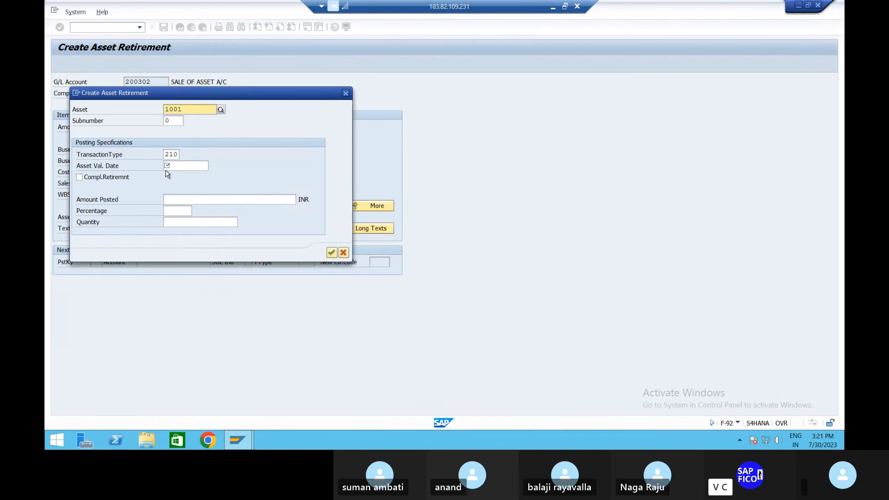
- Set the retirement's asset value date to 30.07.2023, mark it as a complete retirement, and confirm the retirement data
left_click(182, 167)
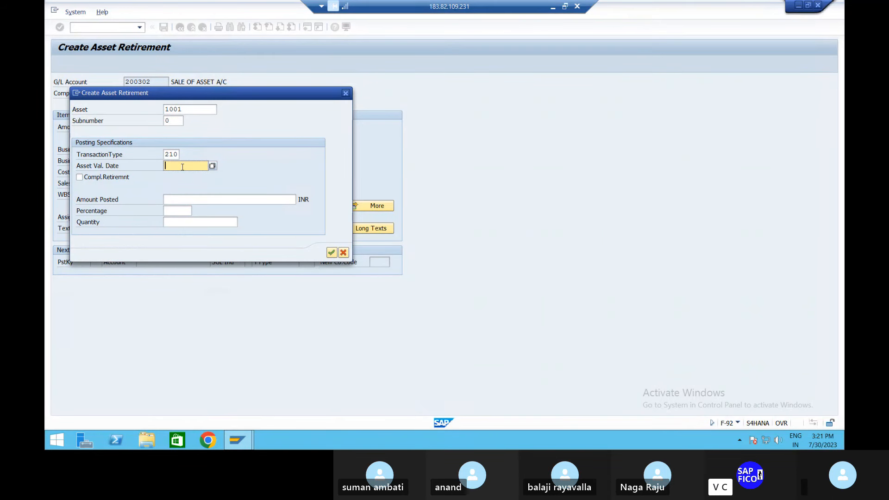
type("30")
key("BackSpace")
key("BackSpace")
type("01")
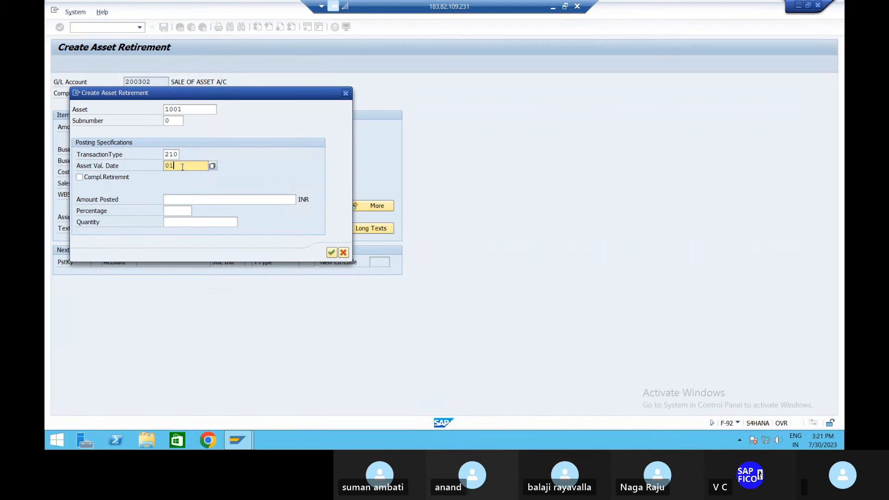
type(".04.2")
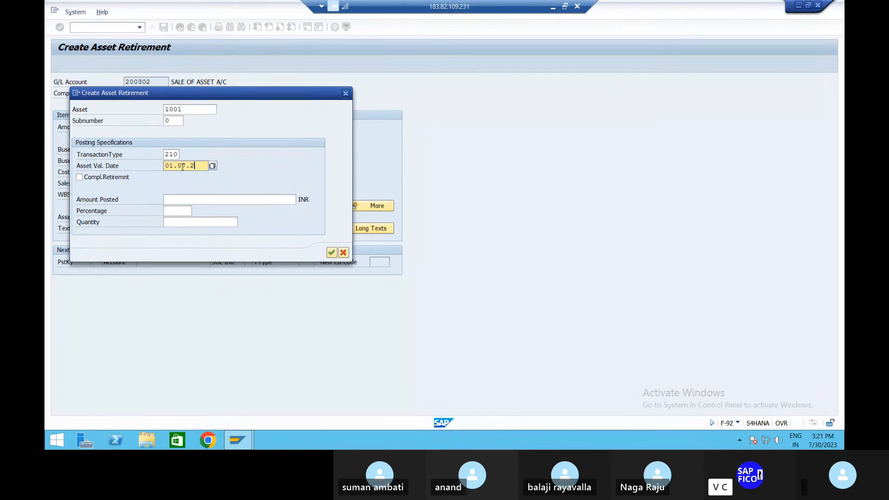
key("BackSpace")
key("BackSpace")
key("BackSpace")
key("BackSpace")
key("BackSpace")
key("BackSpace")
key("BackSpace")
type("30.07.2023")
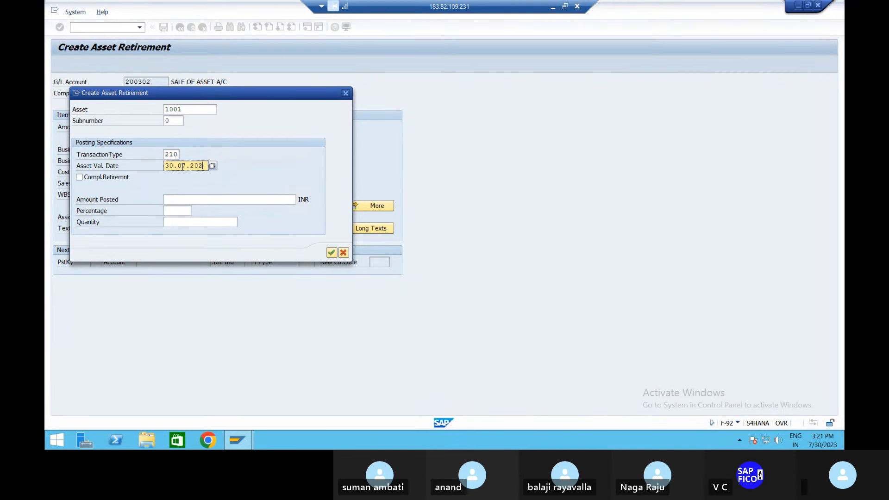
left_click(80, 179)
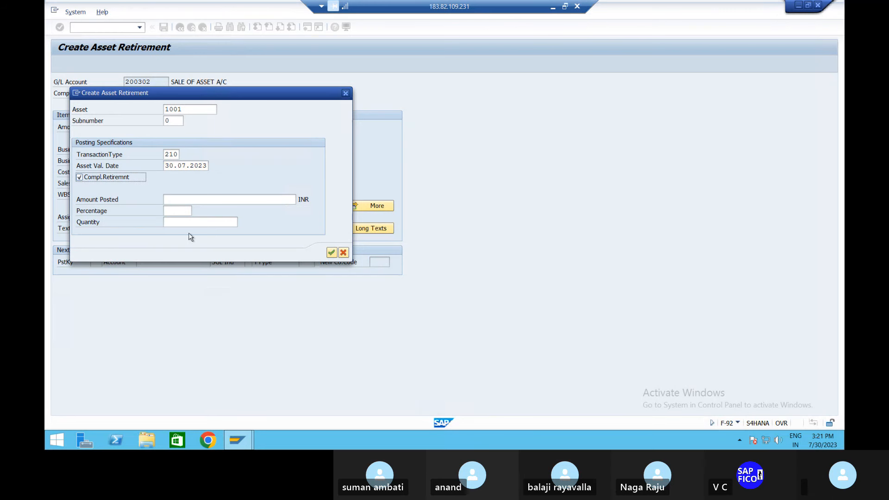
left_click(331, 254)
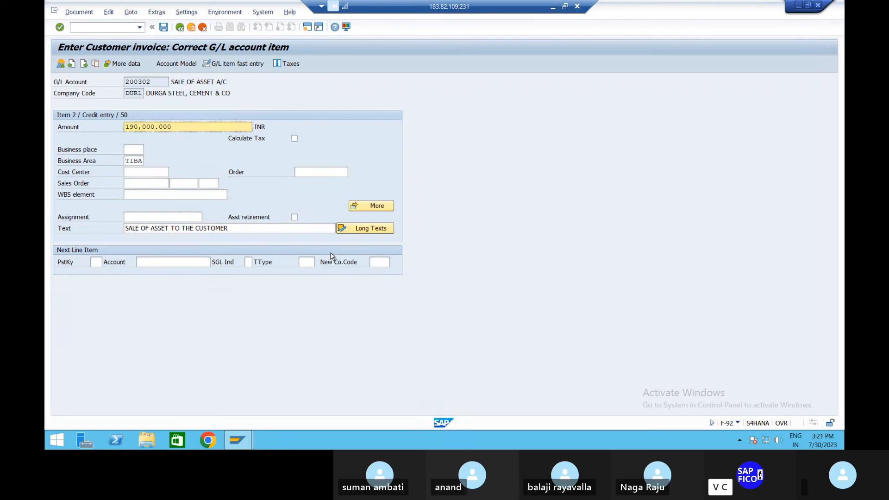
- Simulate the customer invoice and post it
left_click(92, 16)
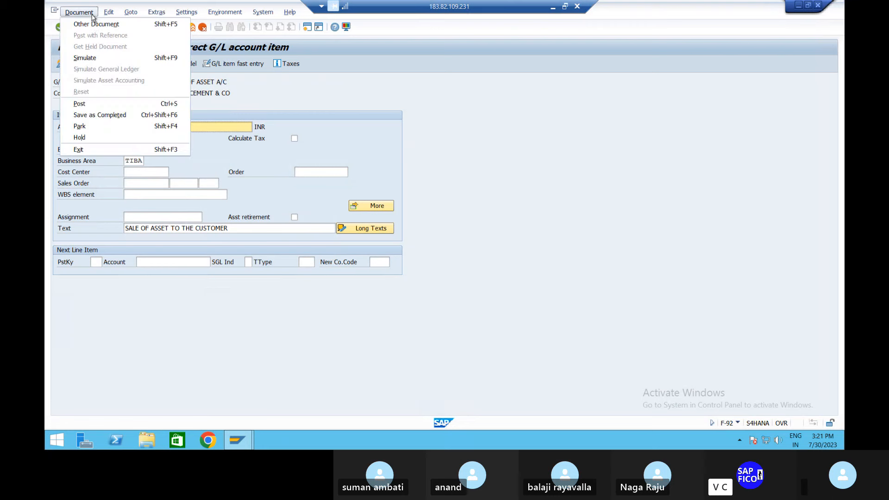
left_click(86, 58)
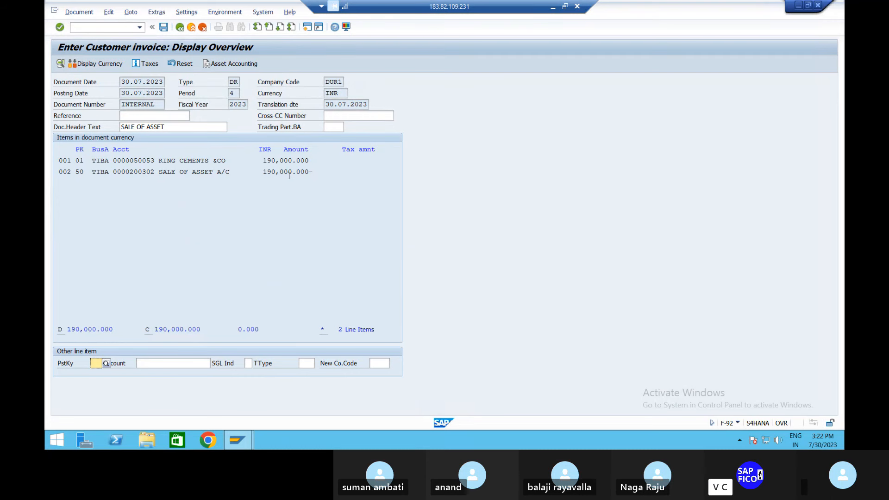
left_click(164, 27)
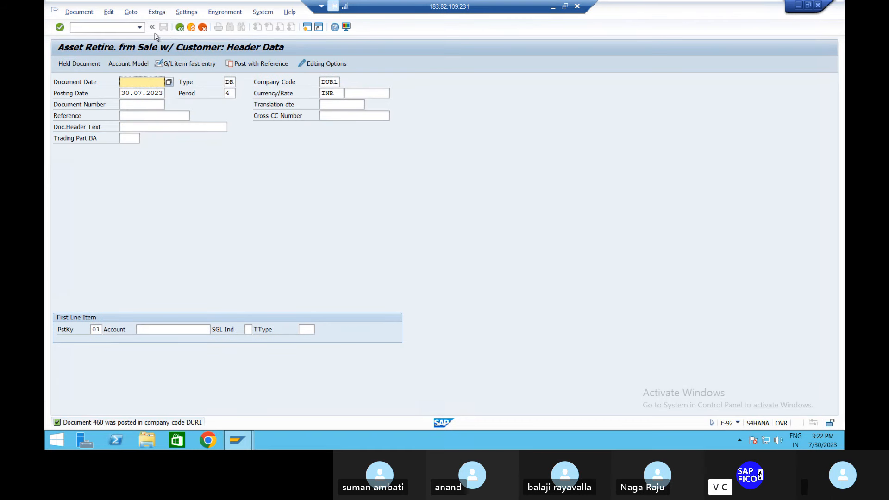
- Display the customer invoice document that was just posted
left_click(119, 28)
type("/")
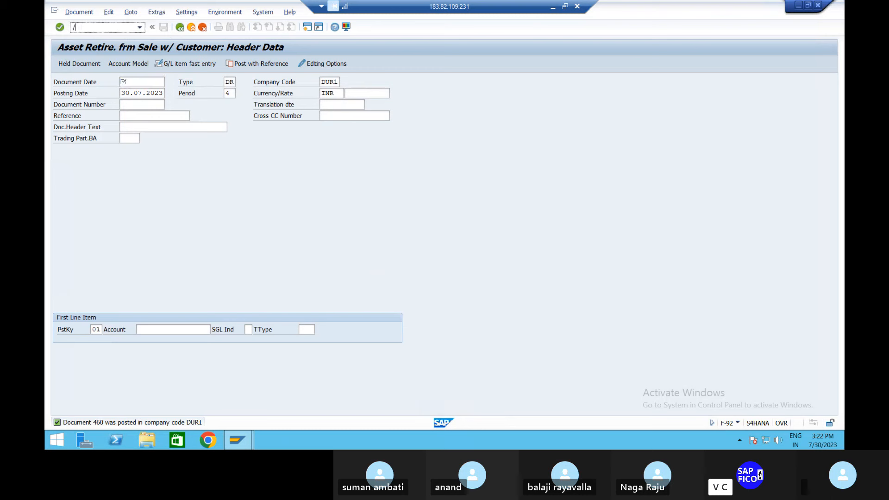
left_click(68, 13)
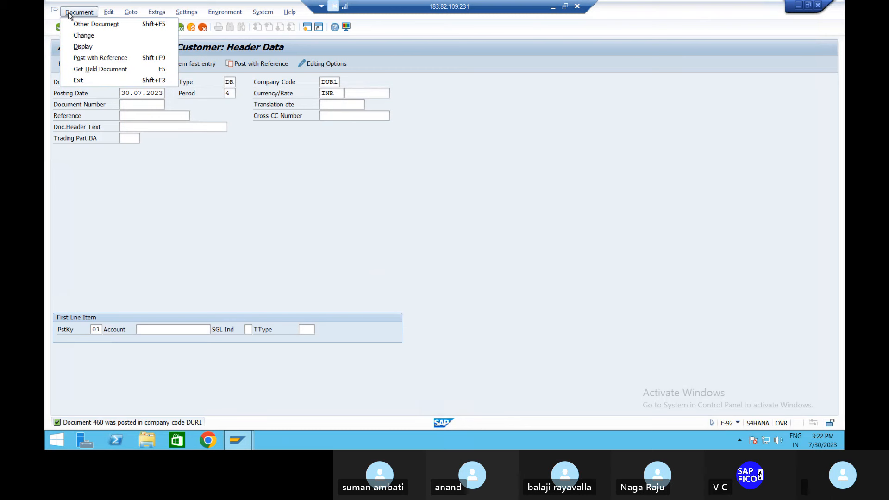
left_click(91, 46)
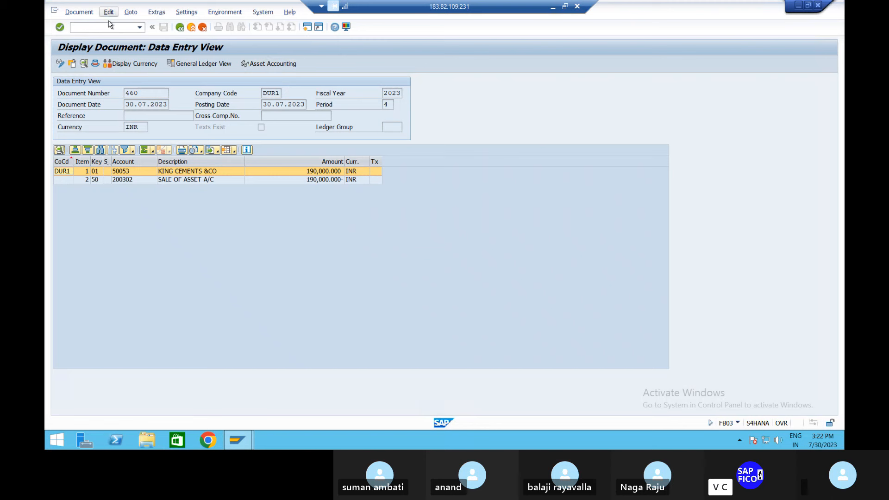
- Open transaction AW01N for asset 1001 and display the accounting document behind the 30.07.2023 retirement transaction
type("/NAW01N")
key("Return")
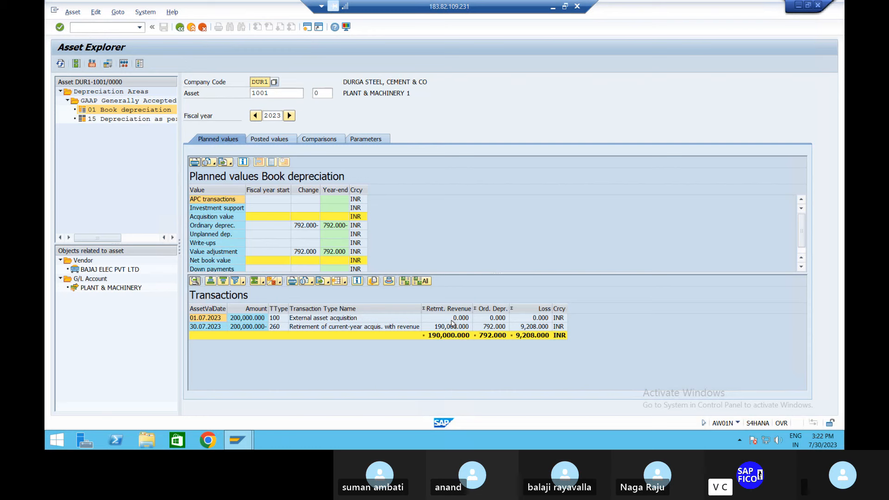
left_click(534, 339)
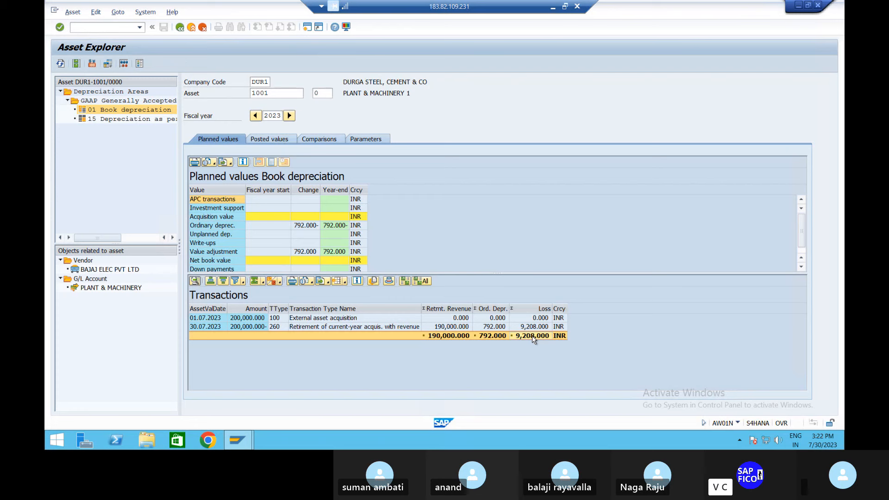
left_click(523, 328)
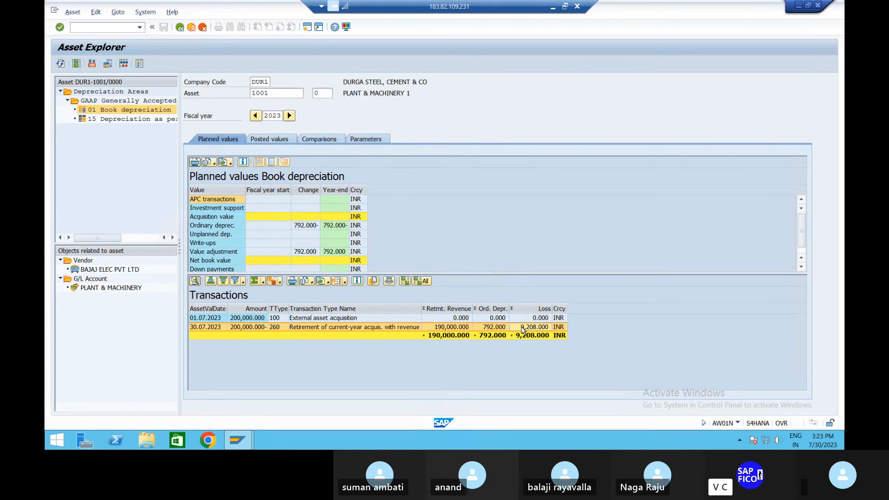
double_click(523, 328)
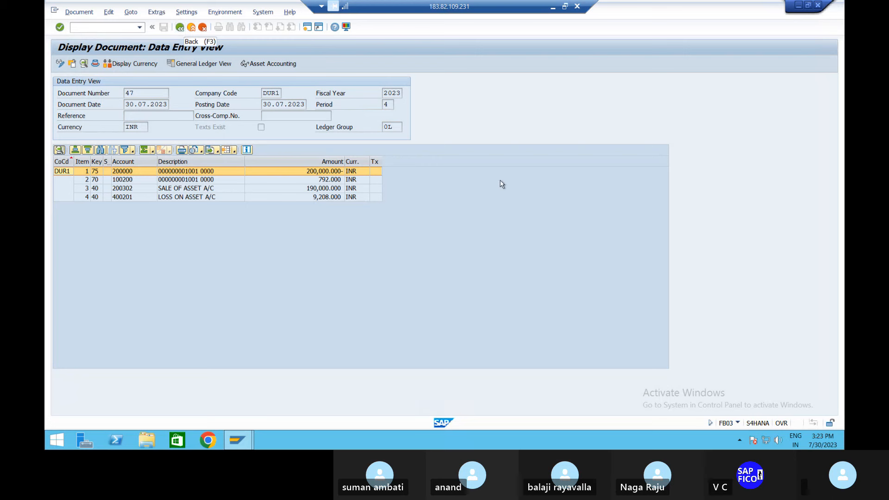
- Check the session's transaction details and open the Asset Accounting view of the retirement document
left_click(738, 424)
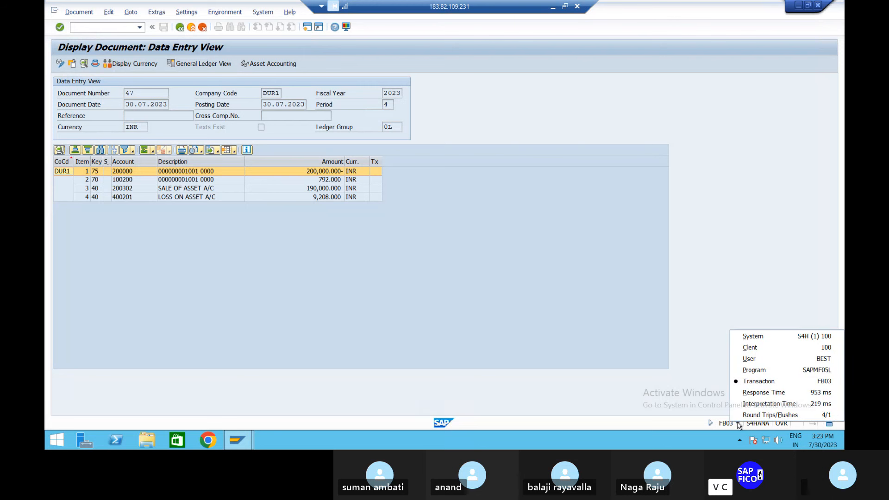
left_click(719, 426)
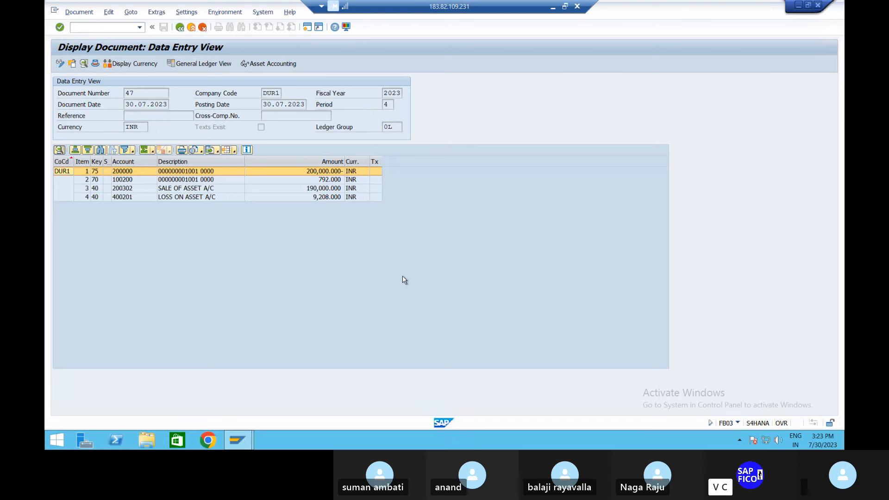
left_click(284, 69)
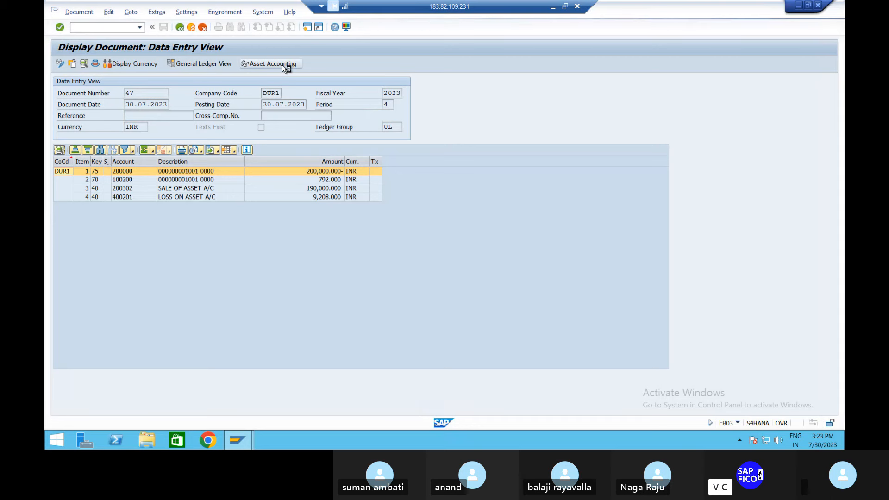